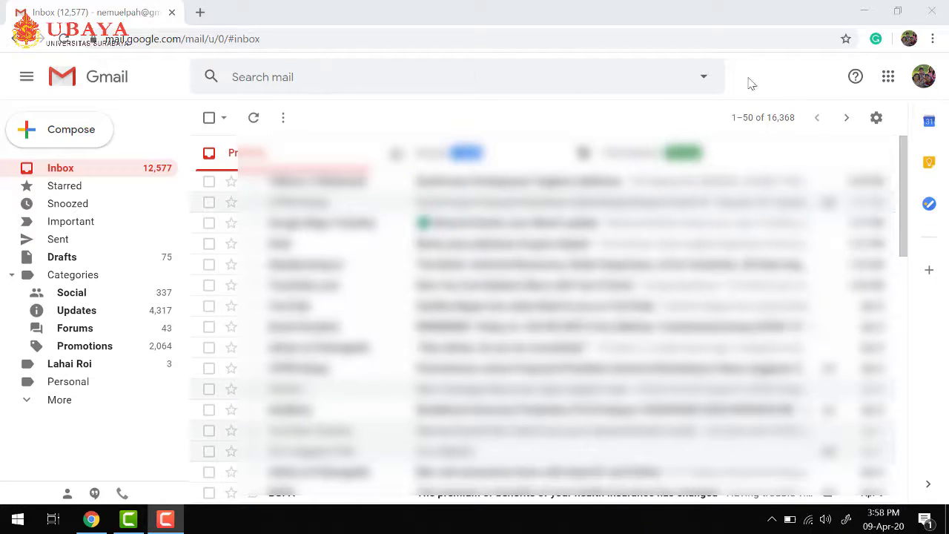
Step: Look through the personal account's Google apps list for Meet
click(889, 77)
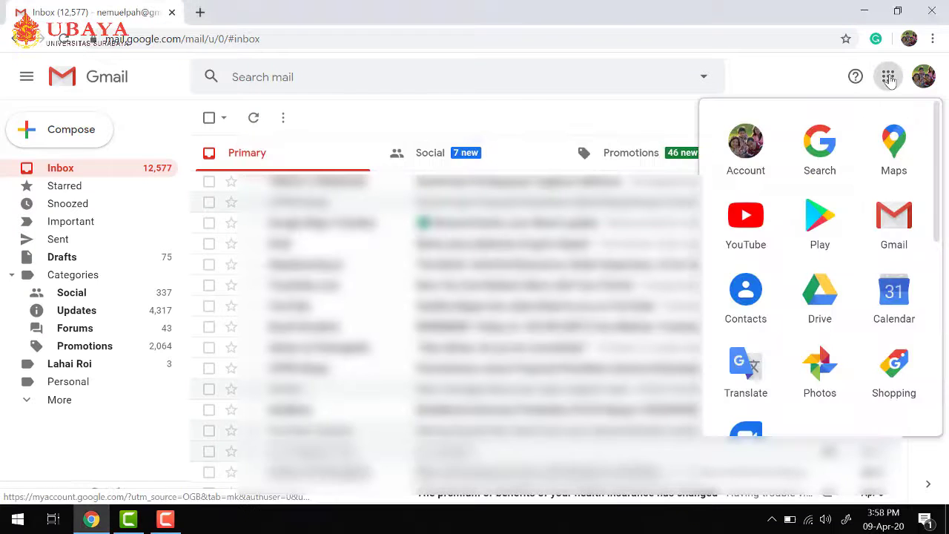
scroll(835, 178, down, 5)
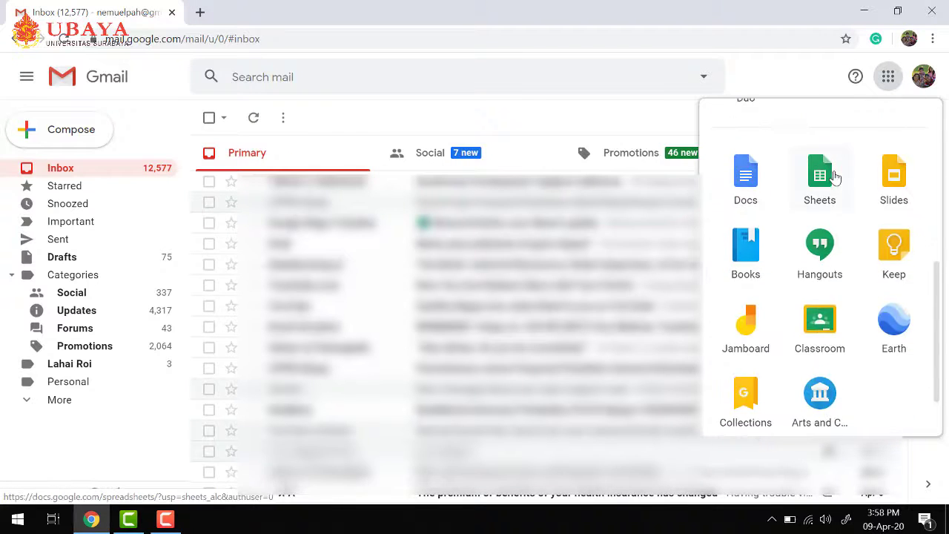
scroll(836, 178, up, 5)
scroll(850, 228, down, 4)
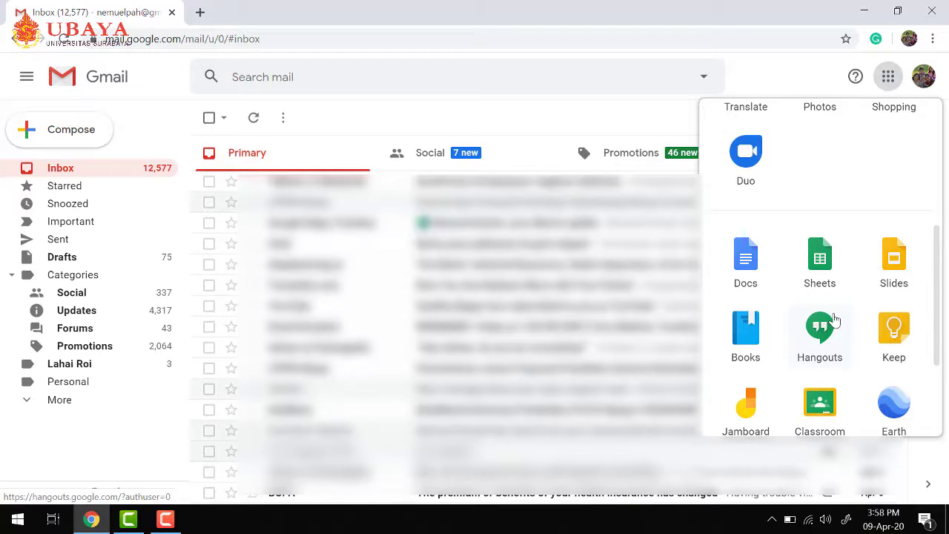
scroll(834, 319, up, 4)
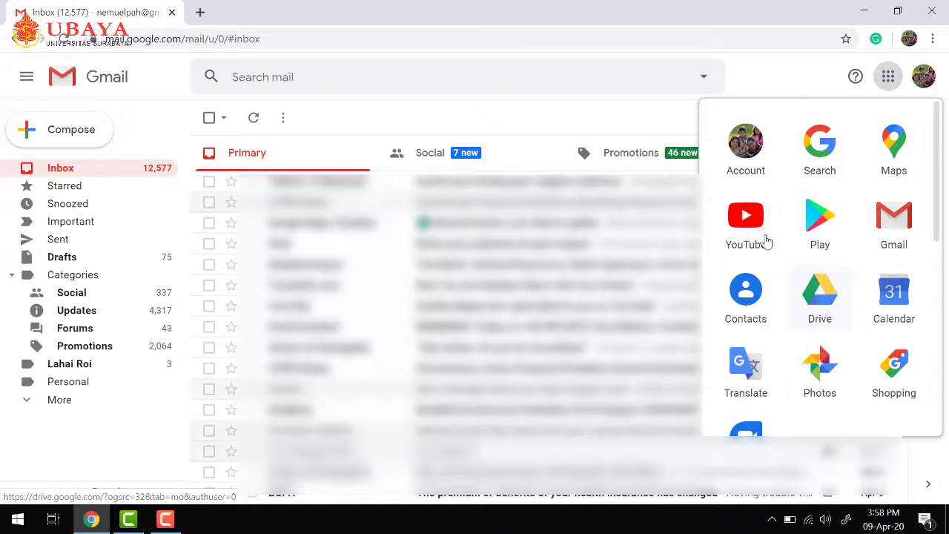
click(627, 123)
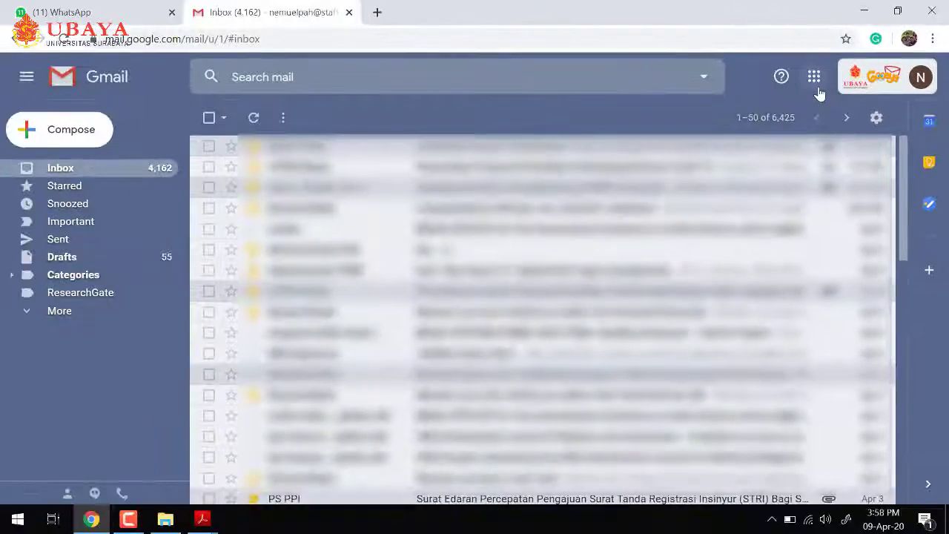
Step: Open Google Meet from the Google apps of the university staff Gmail account
click(815, 78)
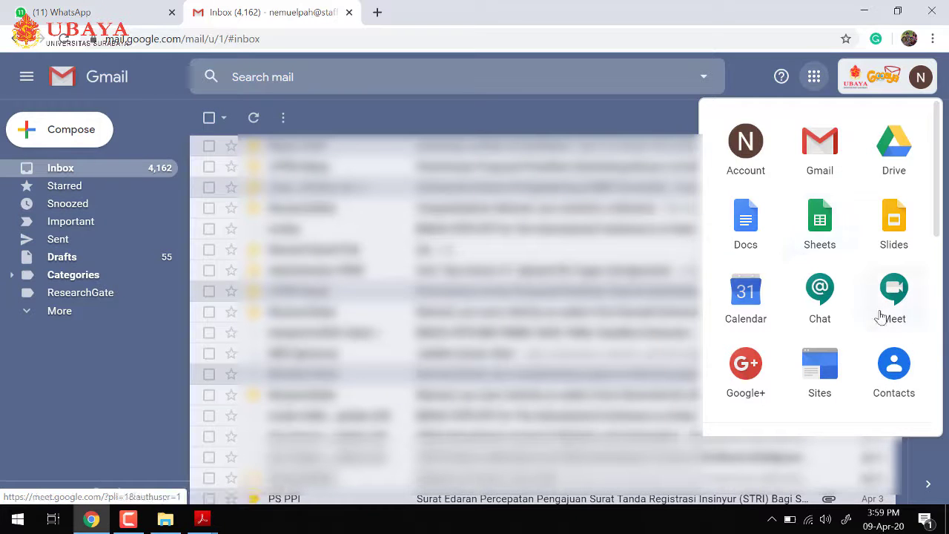
scroll(882, 318, down, 3)
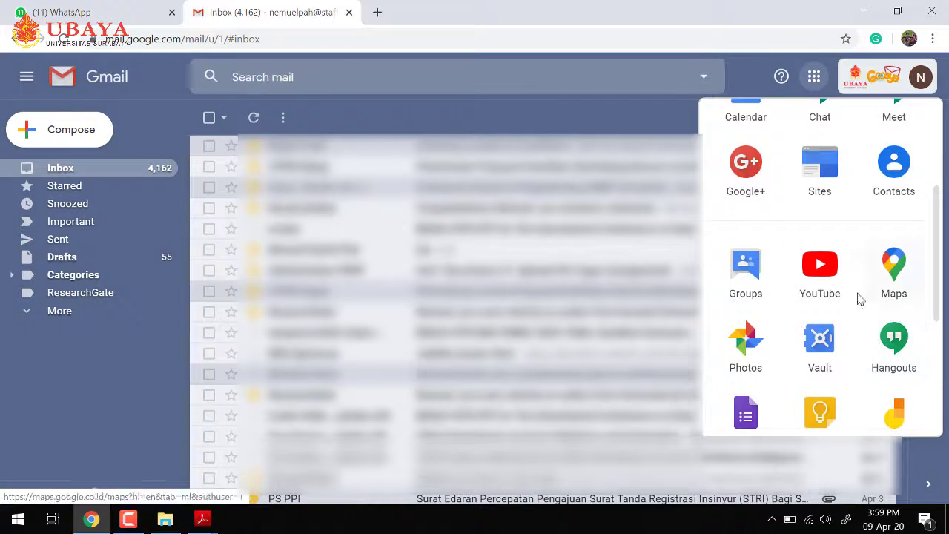
scroll(860, 299, up, 3)
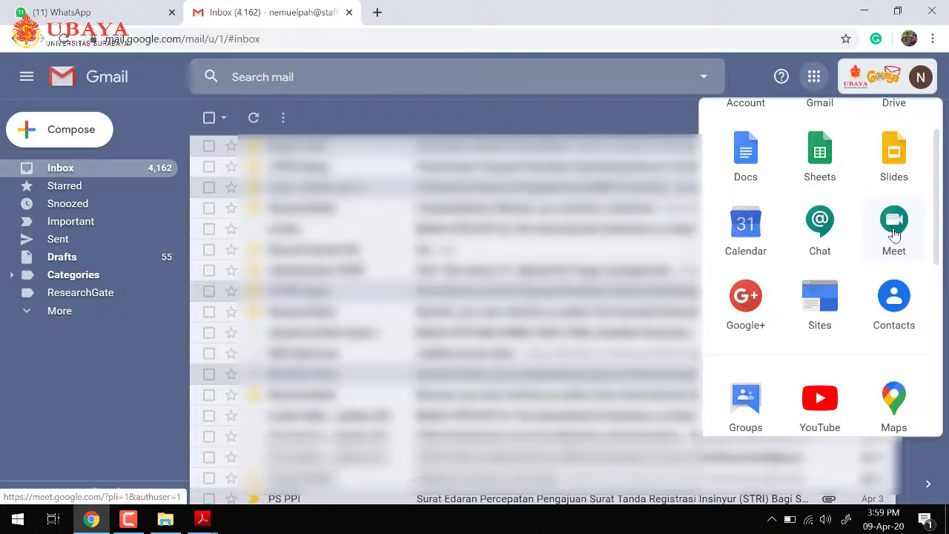
click(895, 233)
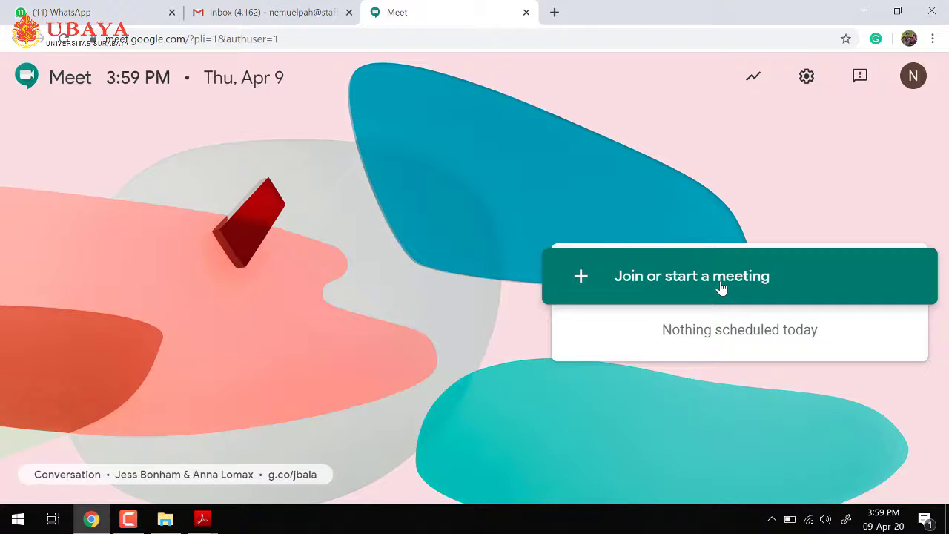
Step: Start and join a meeting with the nickname Math, and dismiss the invitation to add others
click(721, 288)
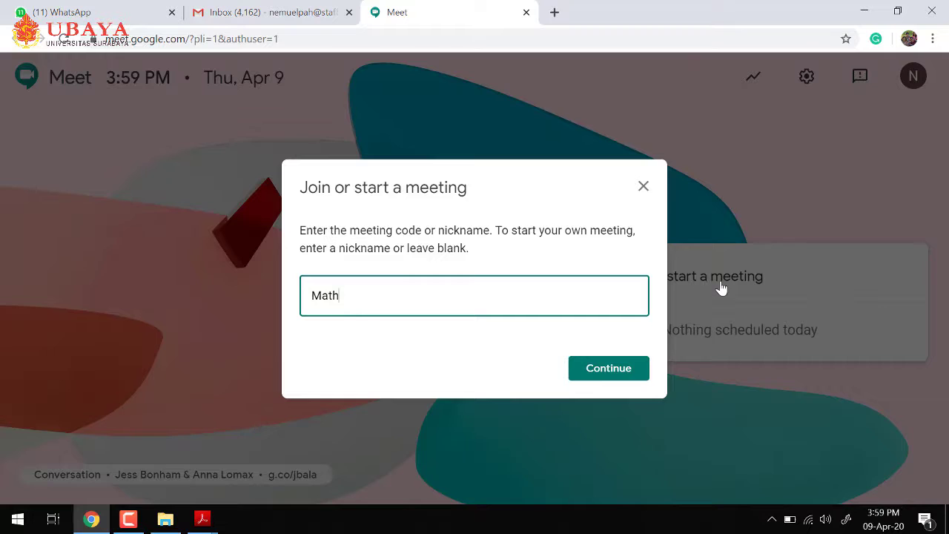
key(Return)
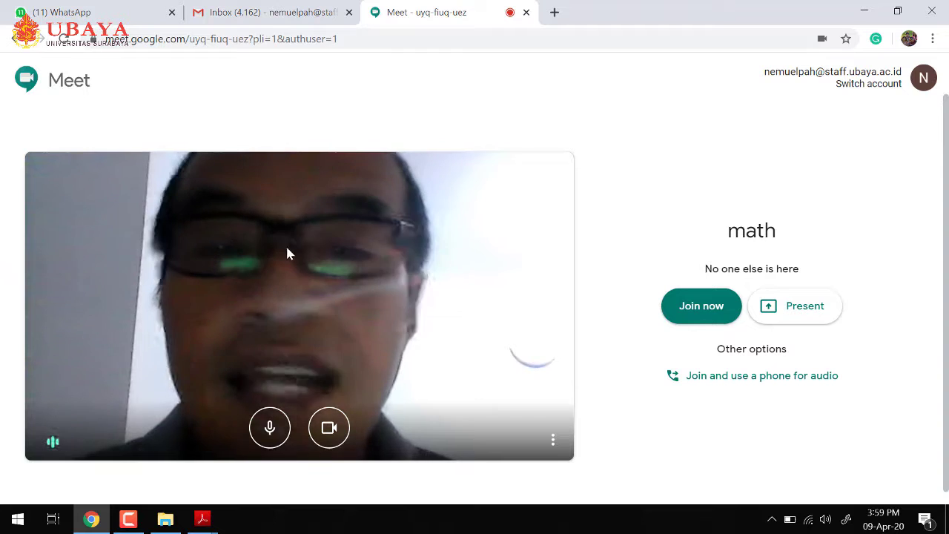
click(692, 308)
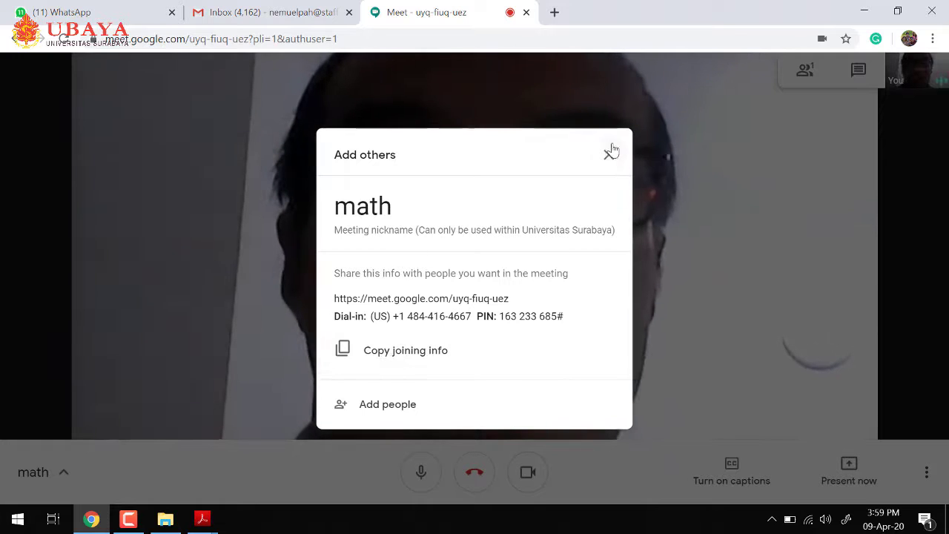
click(609, 153)
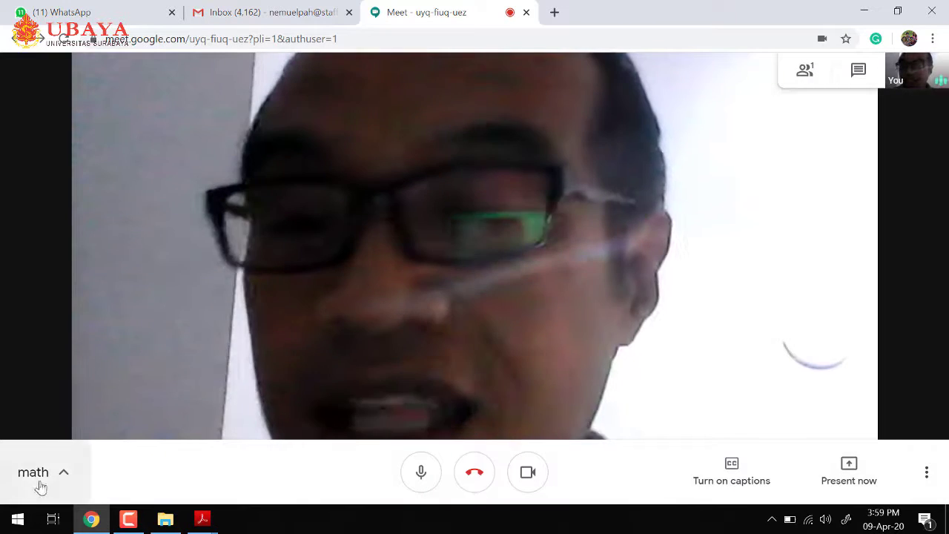
Step: Copy the meeting's joining info and send it, including the link and dial-in PIN, in the open WhatsApp chat
click(39, 484)
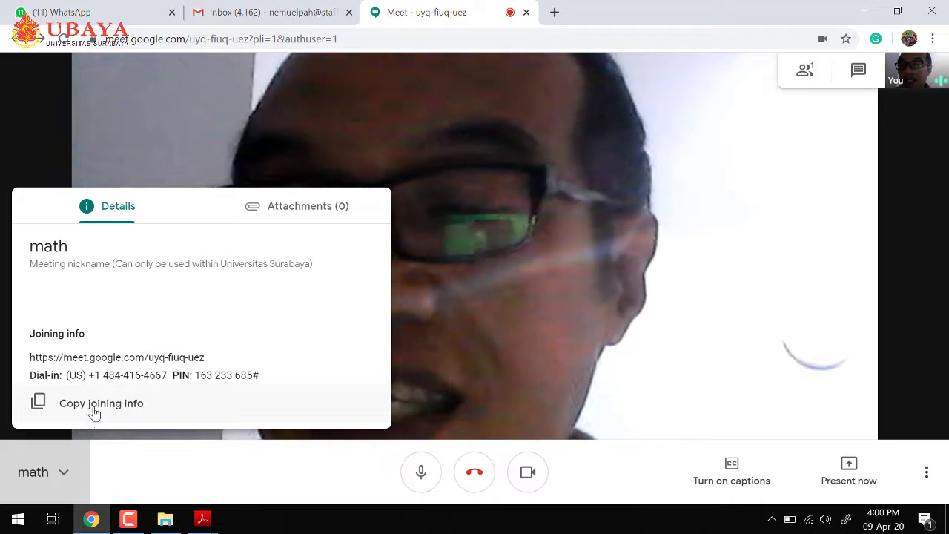
click(94, 409)
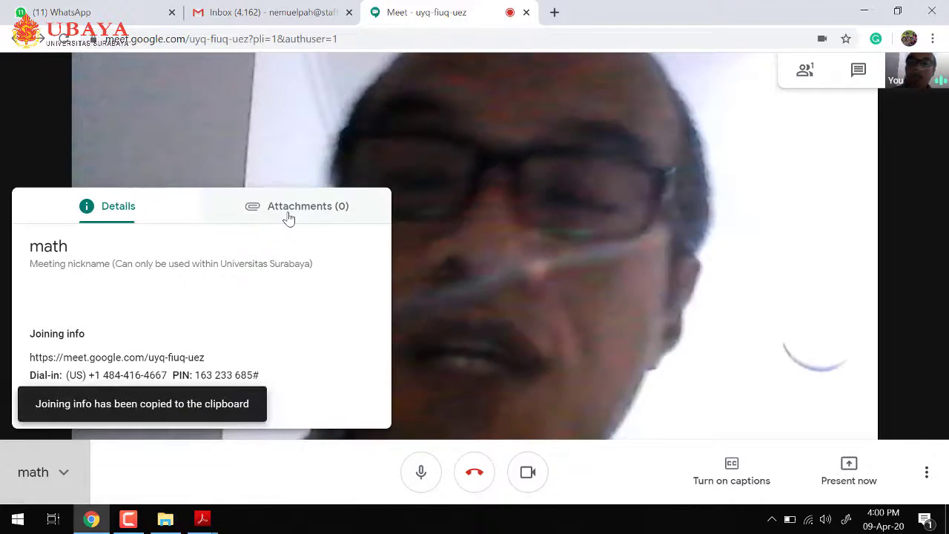
click(126, 16)
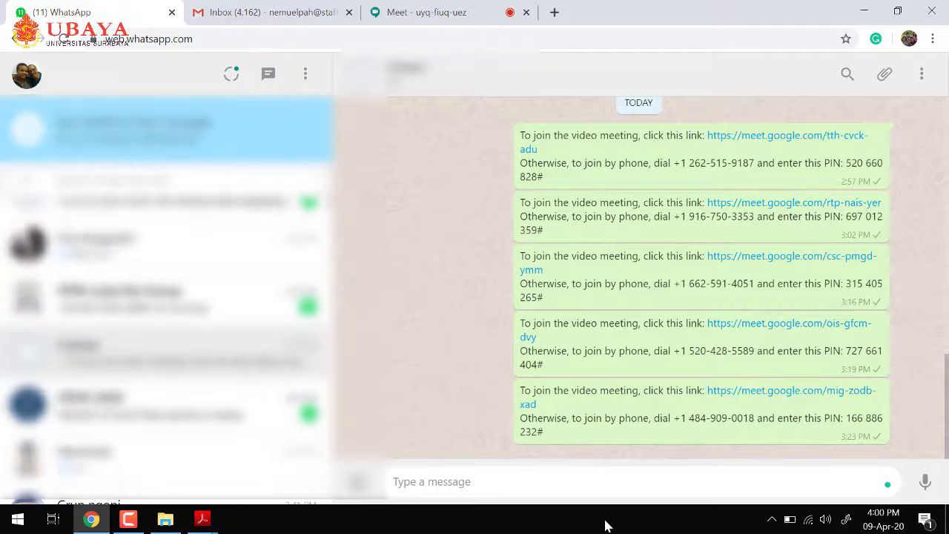
key(ctrl+v)
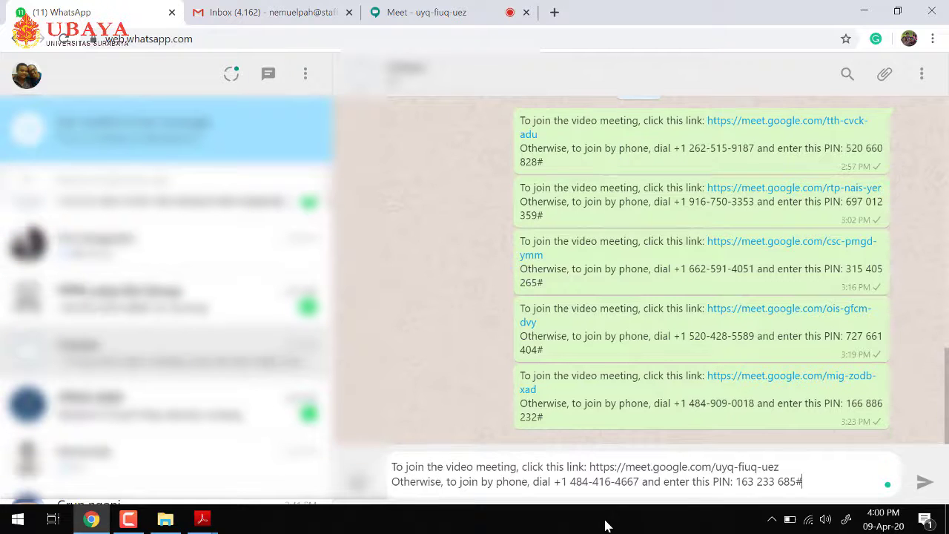
click(926, 490)
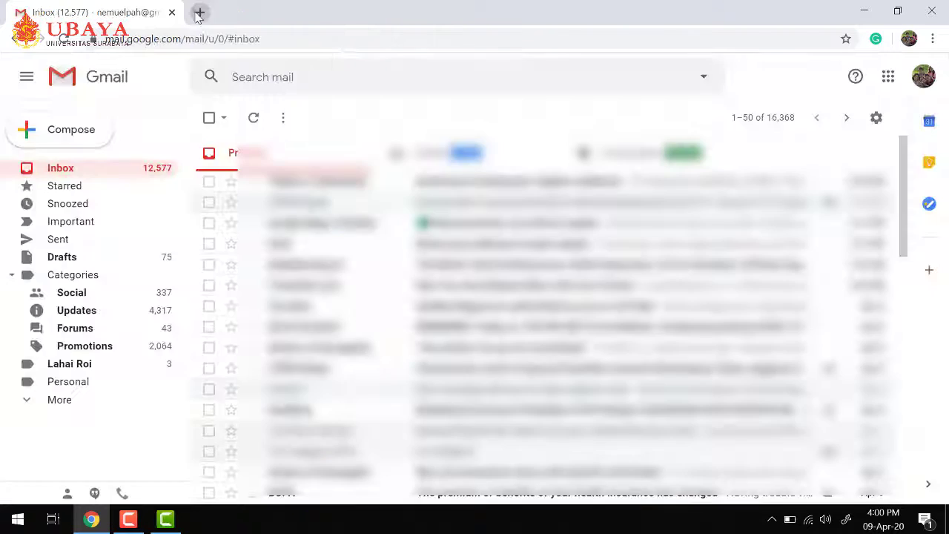
Step: Open the copied meeting link in a new tab of the personal account, ask to join, and admit that participant from the host's meeting
click(198, 12)
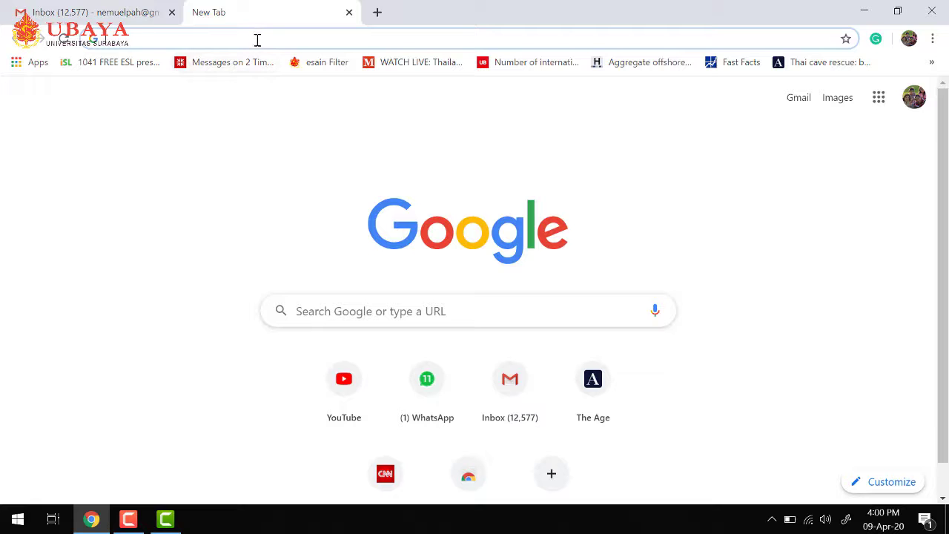
key(ctrl+v)
key(Return)
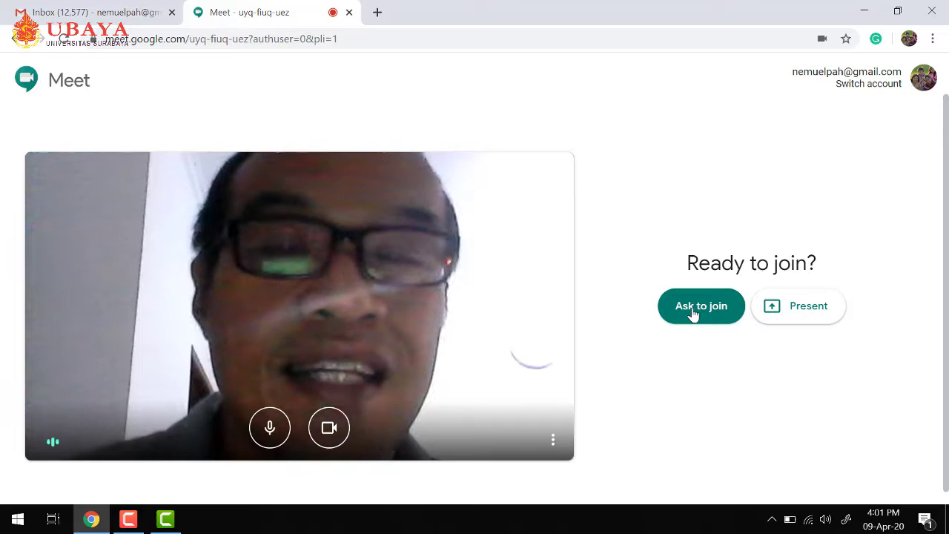
click(694, 315)
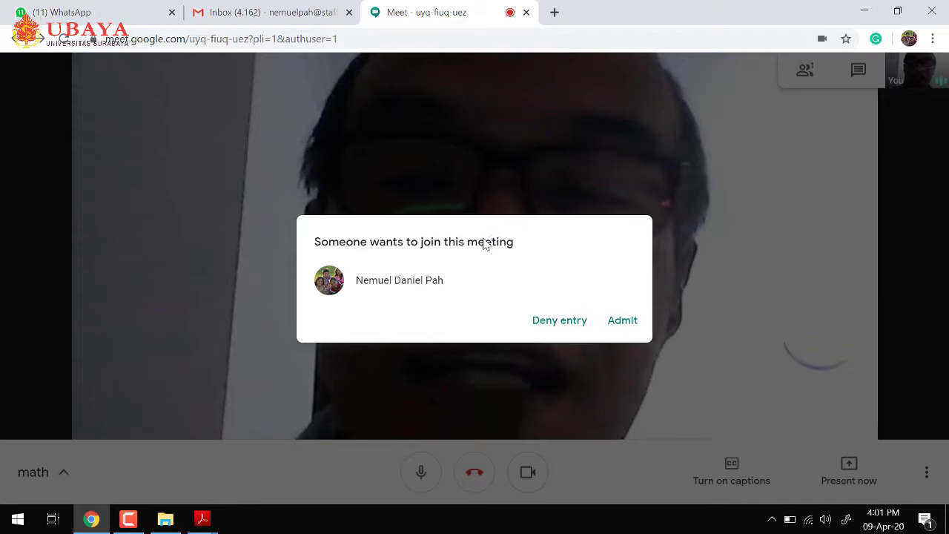
click(623, 320)
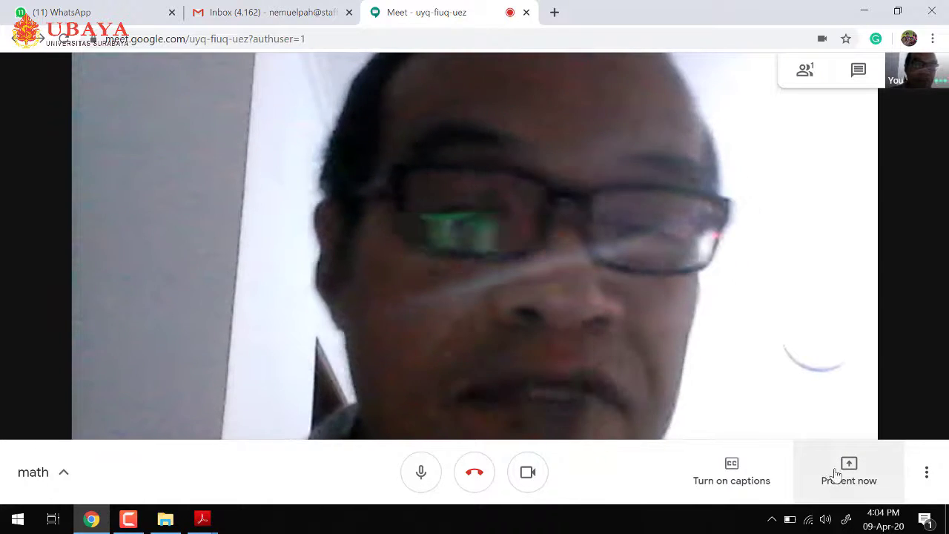
Step: Present only the application window showing 40638_2017_Article_69.pdf to the meeting
click(836, 475)
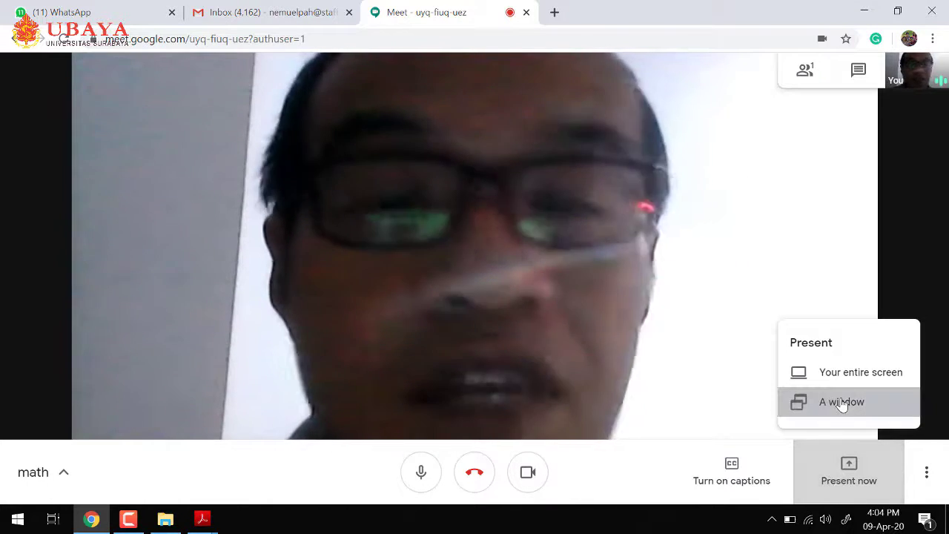
click(842, 403)
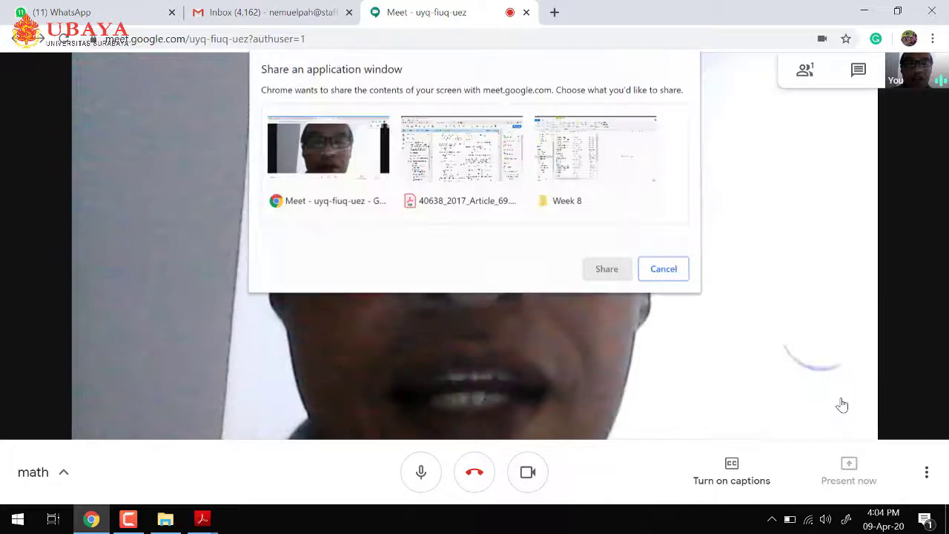
click(449, 169)
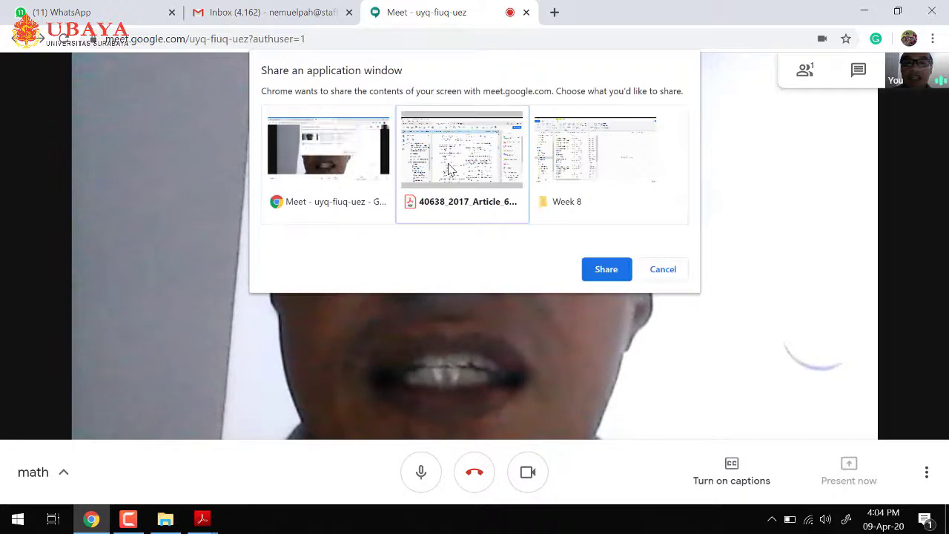
click(605, 269)
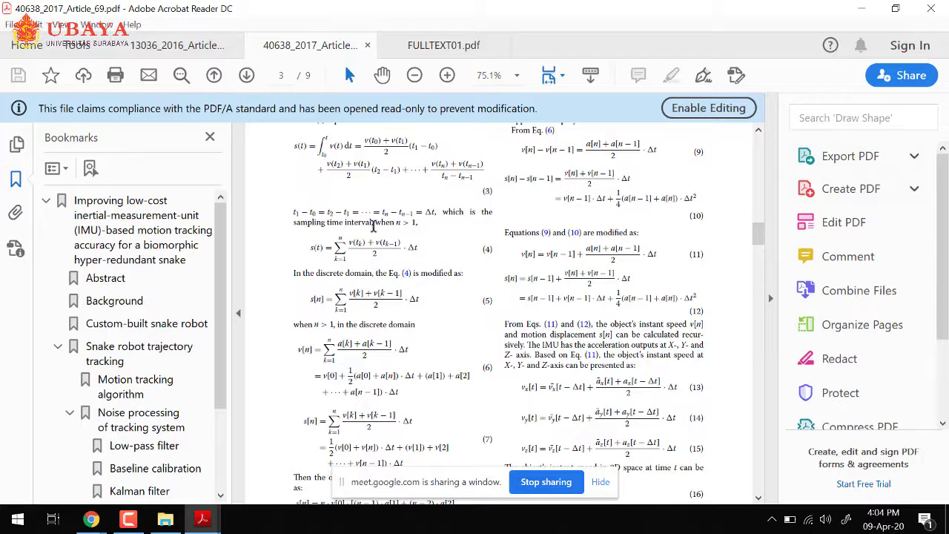
Step: Browse the equations in the presented PDF with the tools pane collapsed, and stop sharing the window
scroll(374, 226, down, 6)
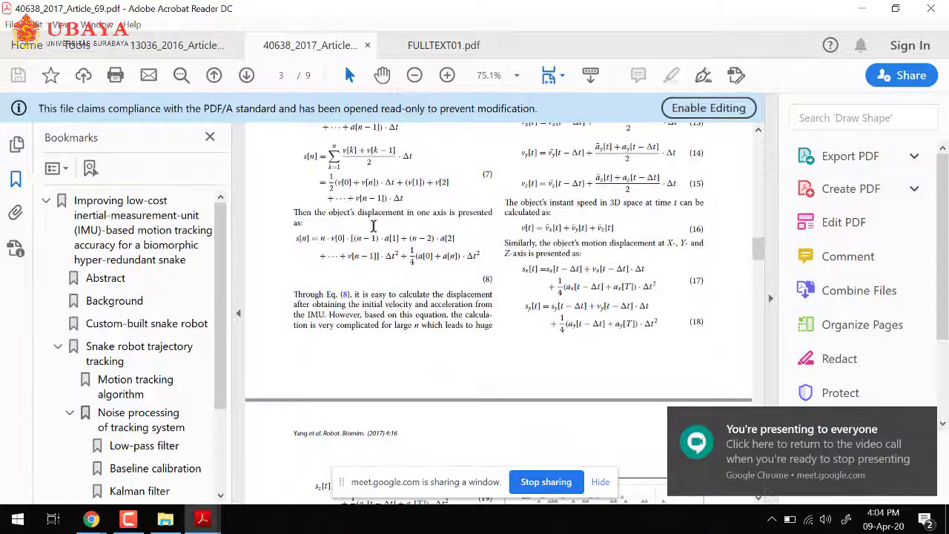
click(771, 299)
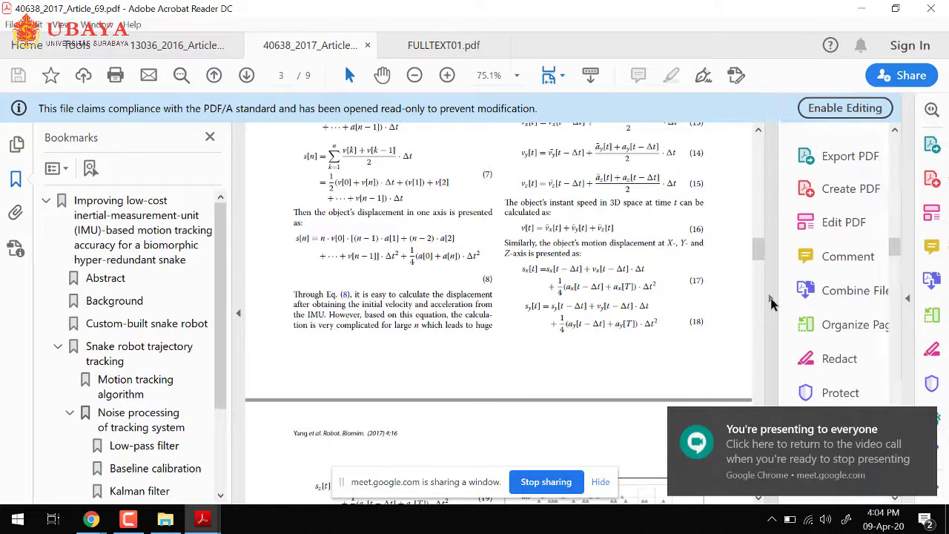
scroll(536, 281, up, 3)
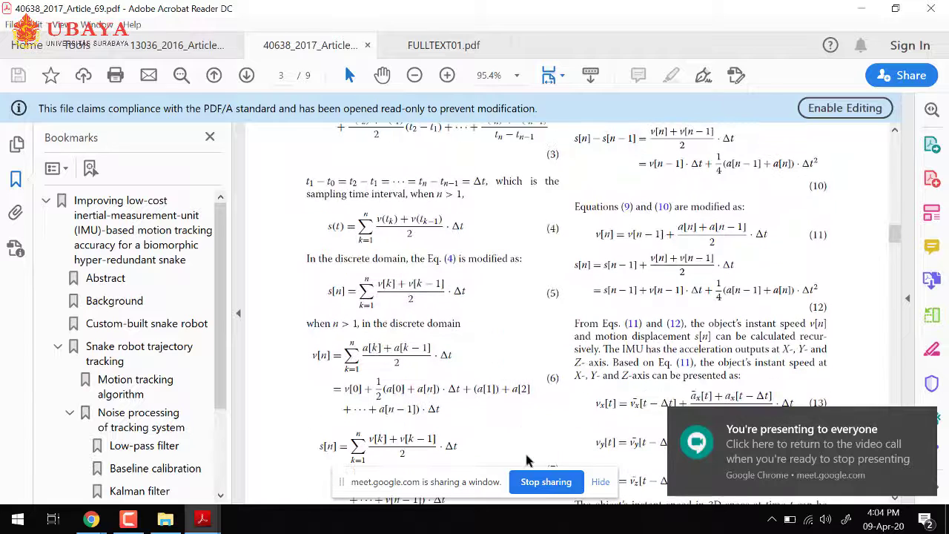
click(534, 486)
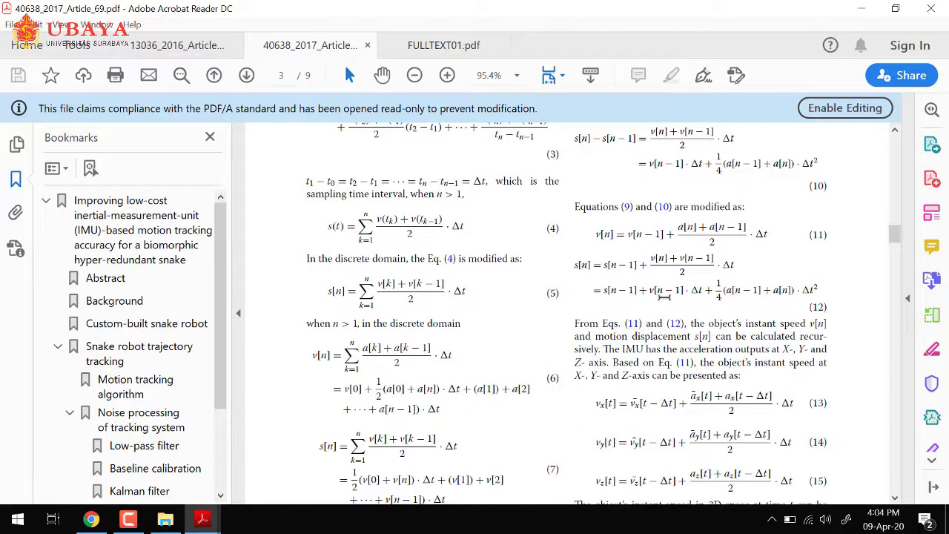
Step: Return to the Meet call in Chrome and present the entire screen
click(91, 519)
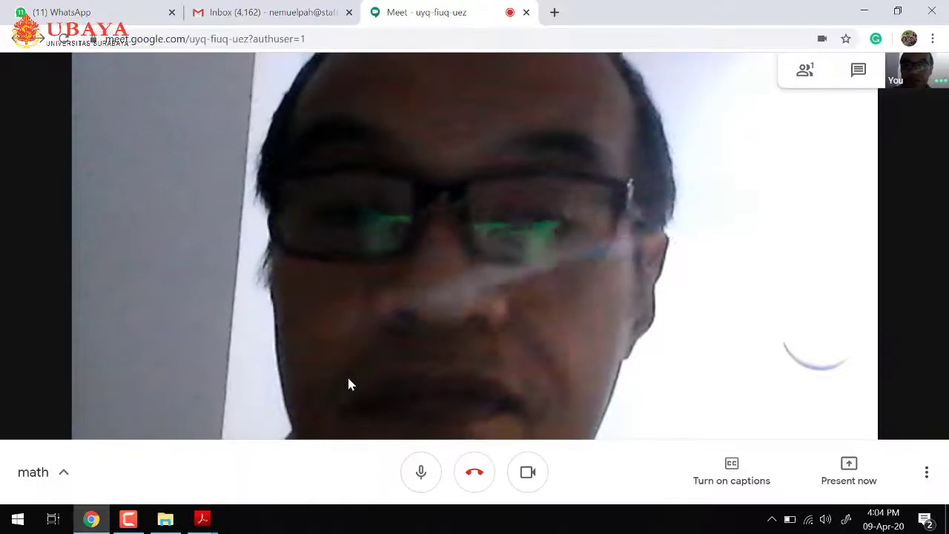
click(849, 466)
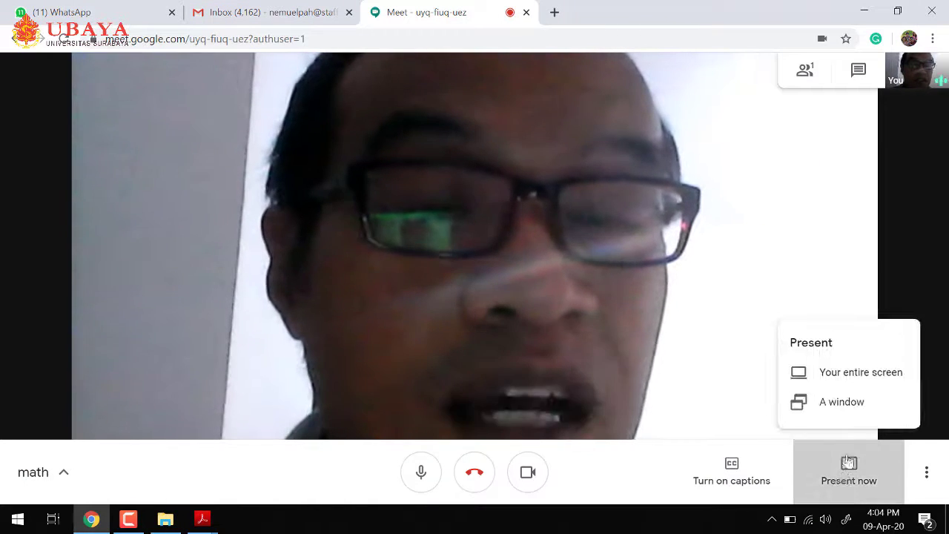
click(854, 378)
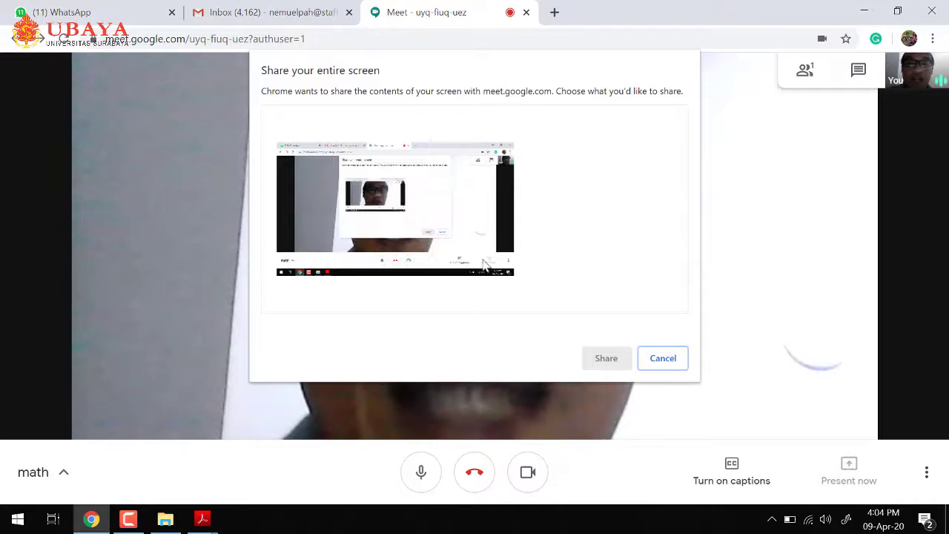
click(423, 212)
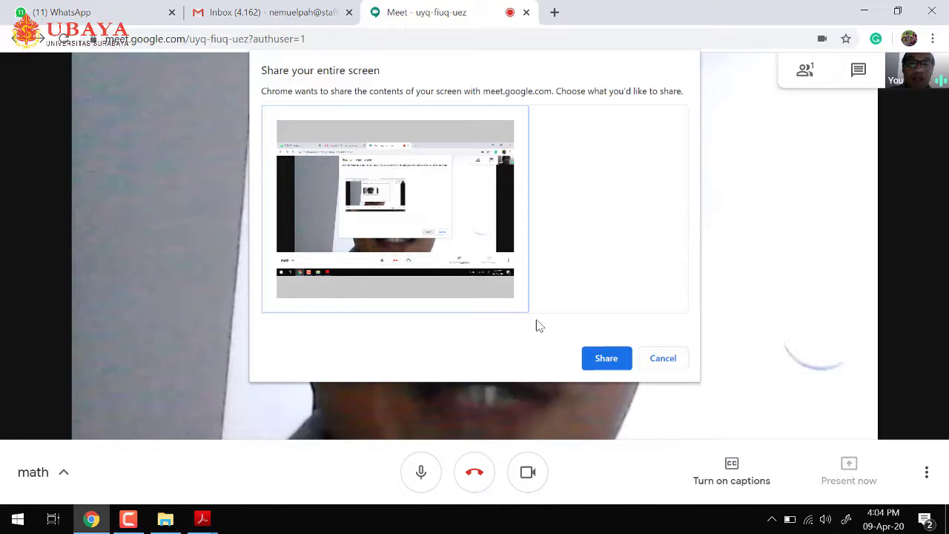
click(602, 358)
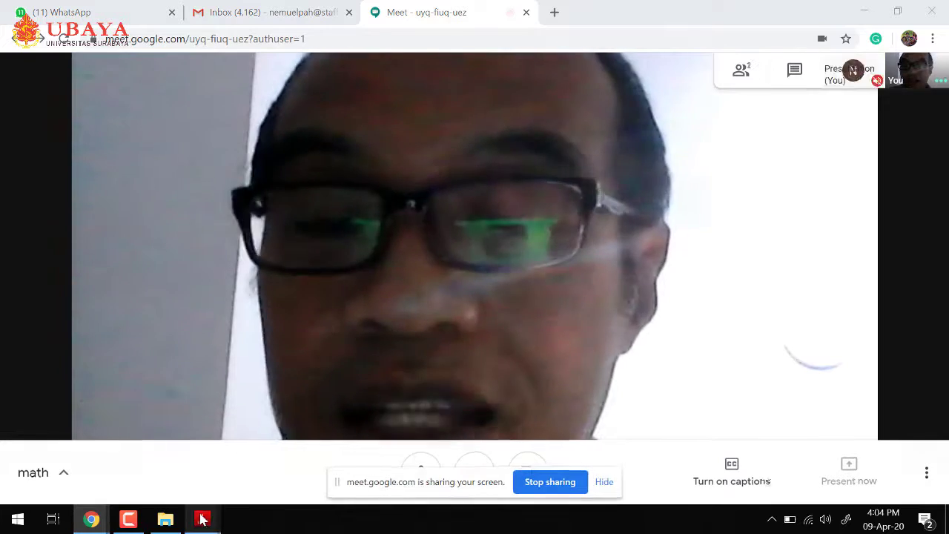
Step: Switch to the PDF article in Adobe Acrobat Reader and show its equations on the shared screen
mouse_move(203, 520)
click(236, 469)
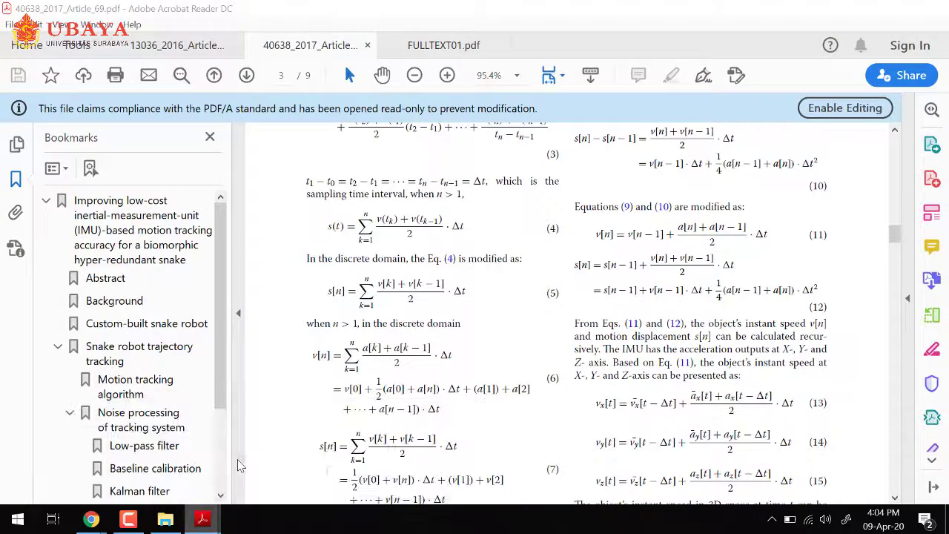
scroll(468, 300, down, 5)
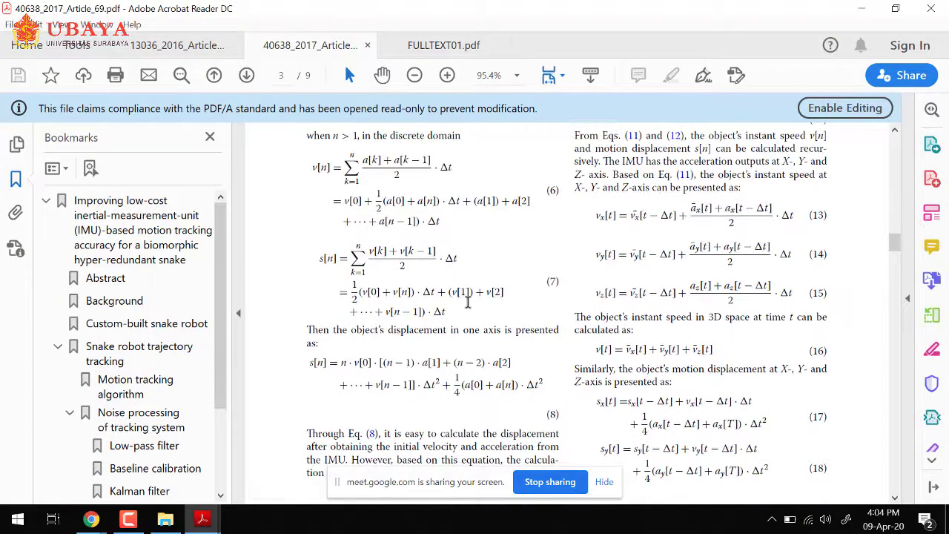
Step: Stop sharing the screen and leave the Meet call
click(538, 483)
click(95, 520)
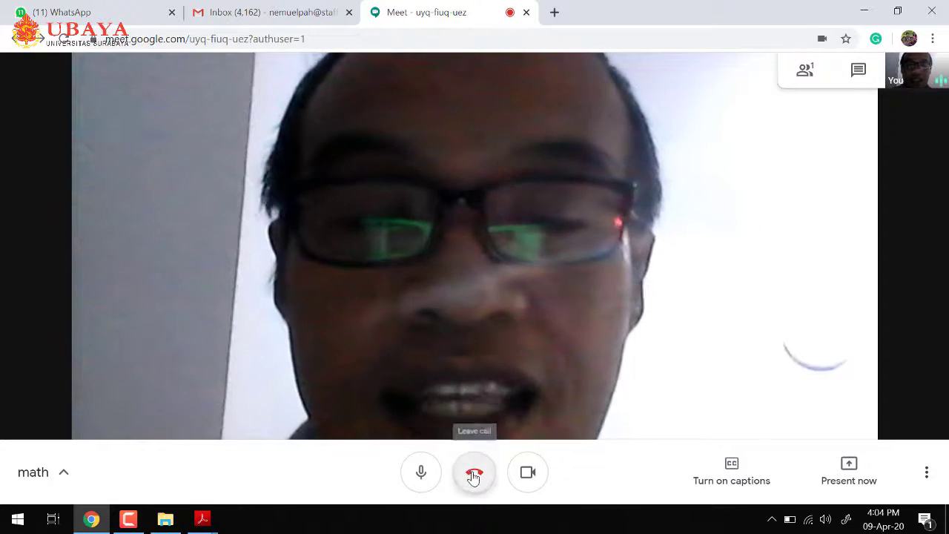
click(472, 476)
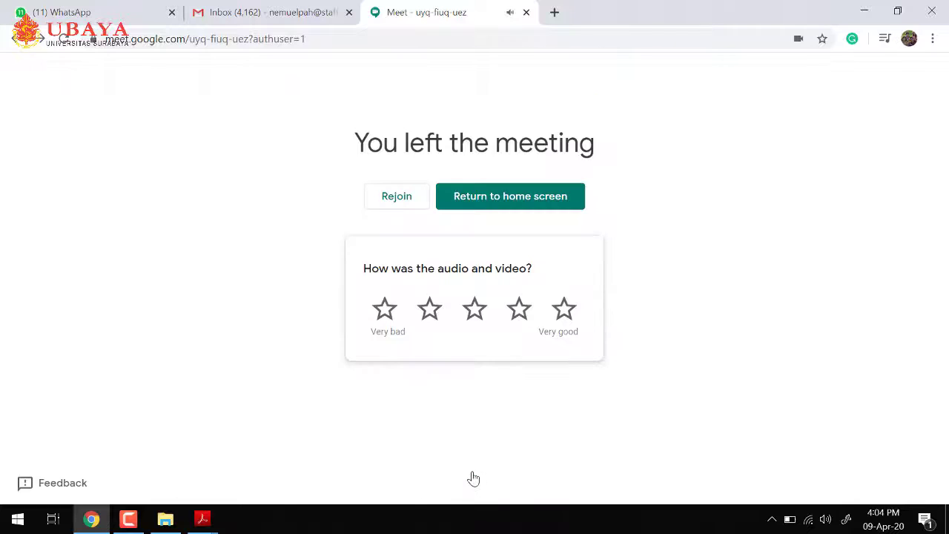